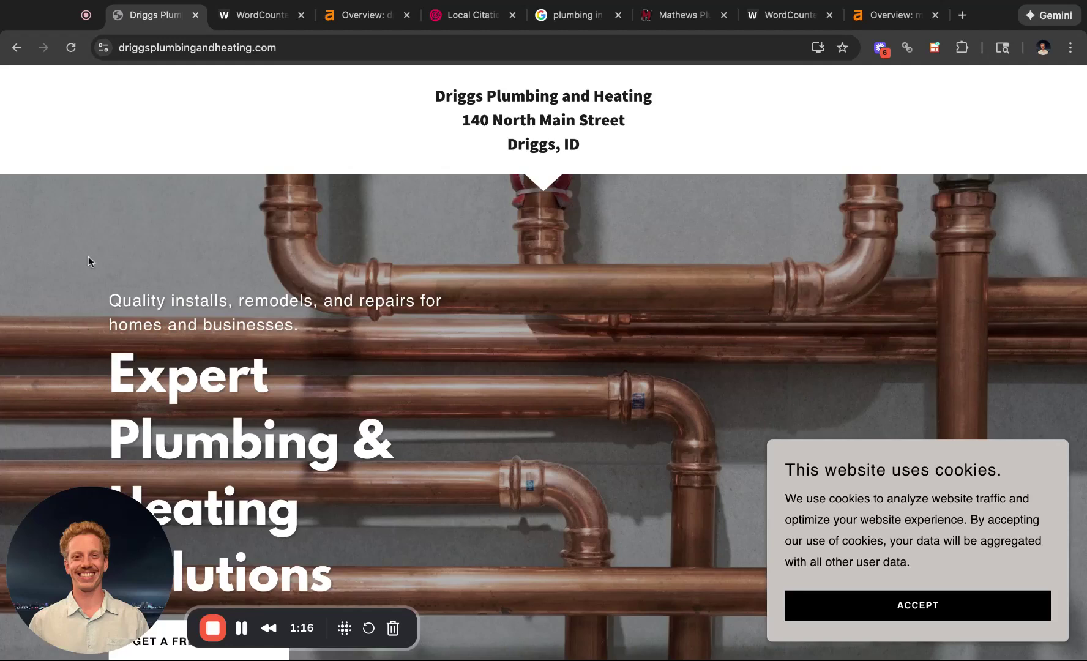
# Skim the text of the Driggs Plumbing and Heating homepage and check its word count in WordCounter.
pyautogui.moveTo(102, 358); pyautogui.dragTo(581, 537)
pyautogui.scroll(-9, 109, 364)
pyautogui.click(582, 536)
pyautogui.scroll(9, 582, 536)
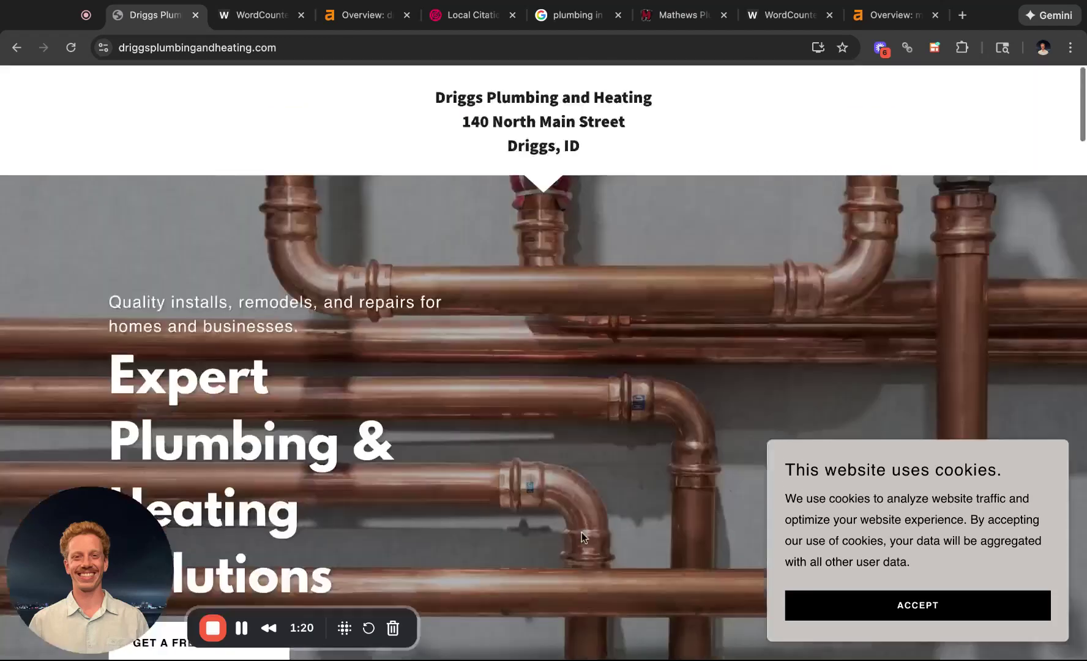
pyautogui.click(243, 18)
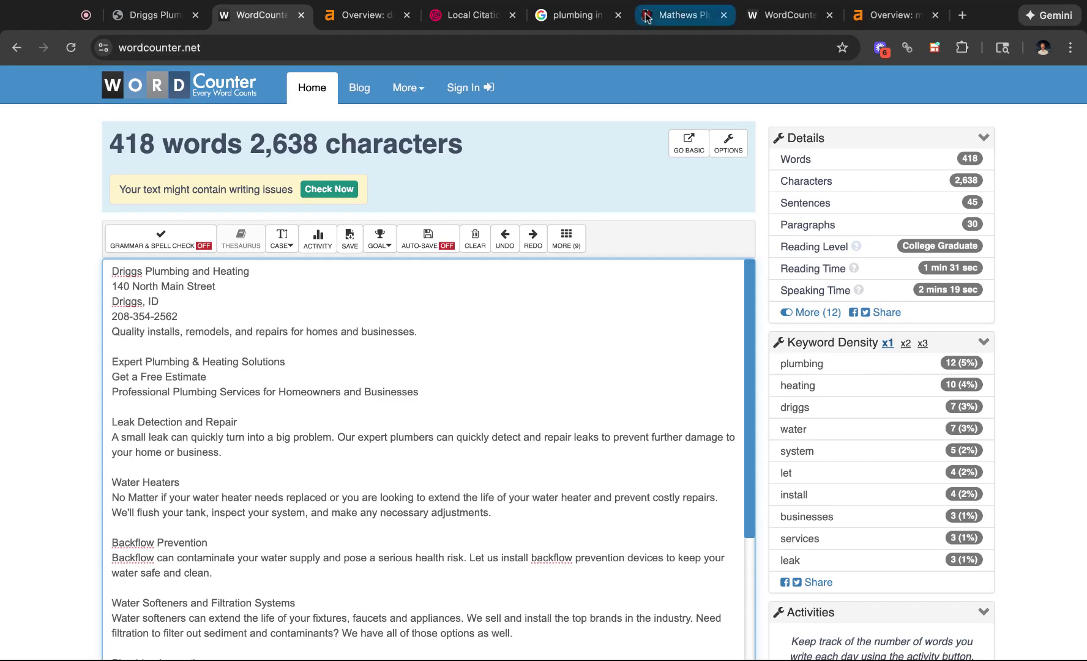
# View the Mathews Plumbing homepage and locate its listing in the Google results for "plumbing in driggs id".
pyautogui.click(672, 19)
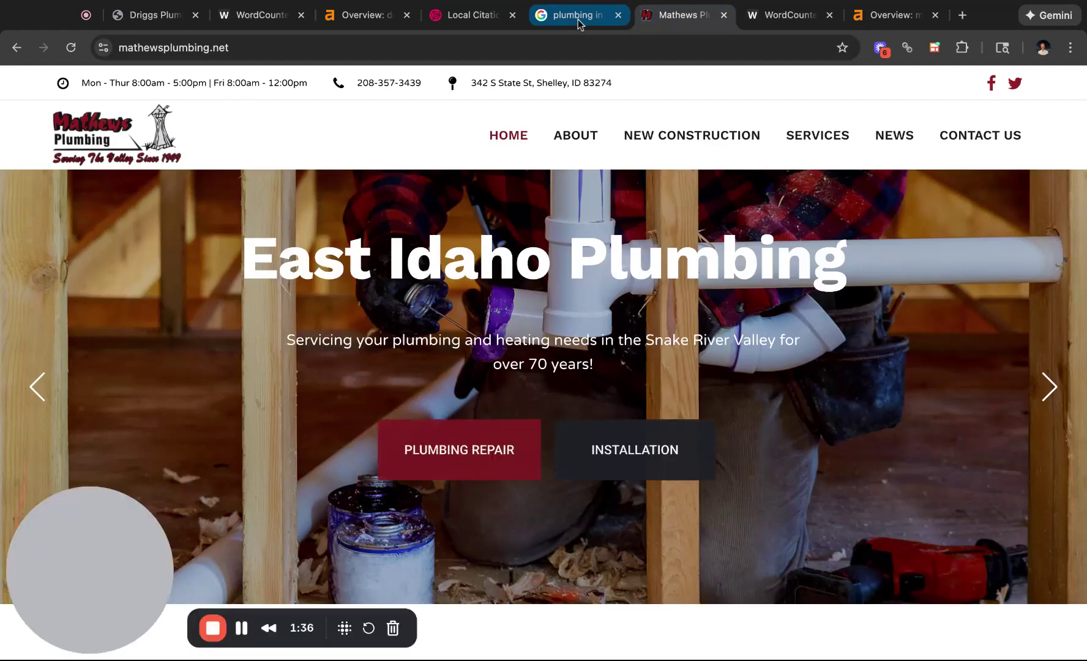
pyautogui.click(578, 19)
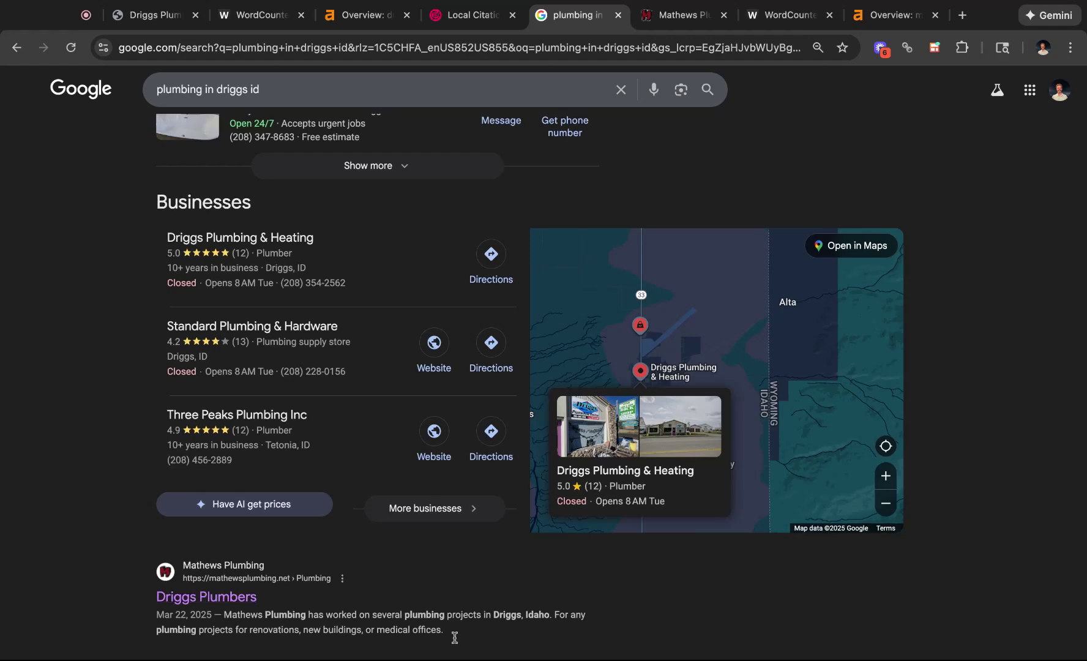
# Read the Mathews Plumbing homepage around its About Us section and check the page's word count in WordCounter.
pyautogui.click(676, 16)
pyautogui.scroll(-7, 572, 239)
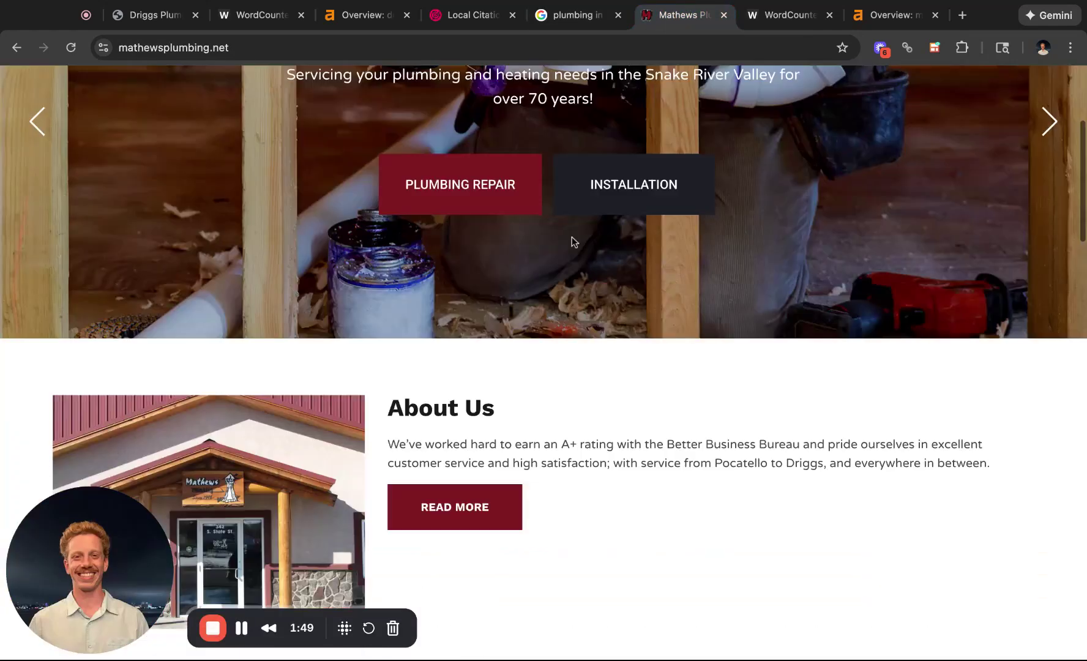
pyautogui.tripleClick(389, 211)
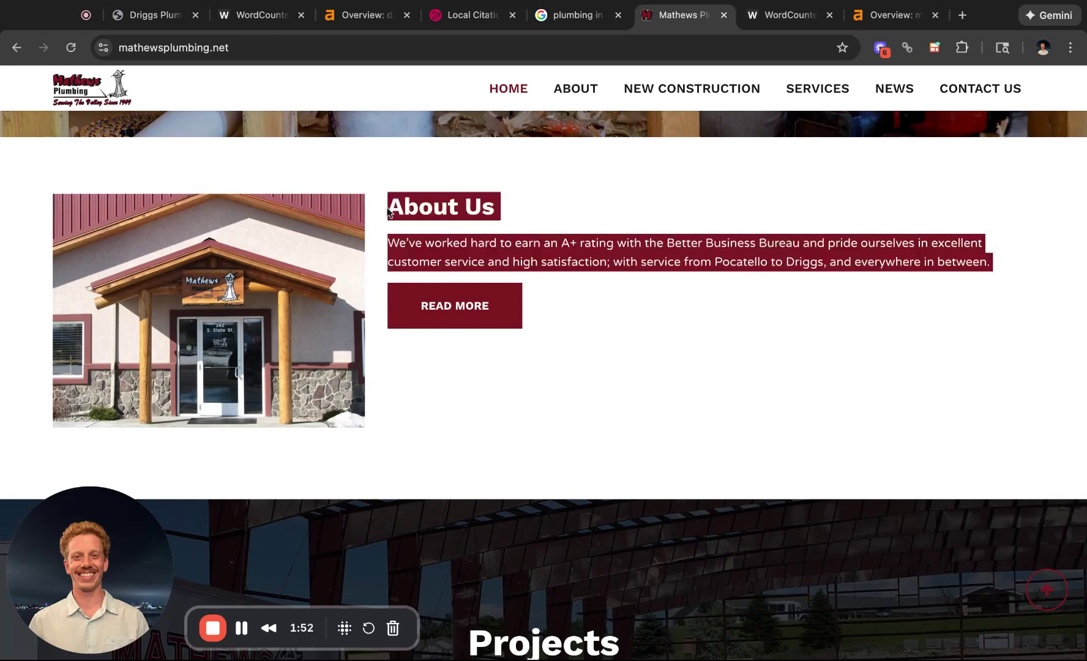
pyautogui.scroll(-2, 387, 211)
pyautogui.scroll(-3, 388, 212)
pyautogui.scroll(12, 783, 291)
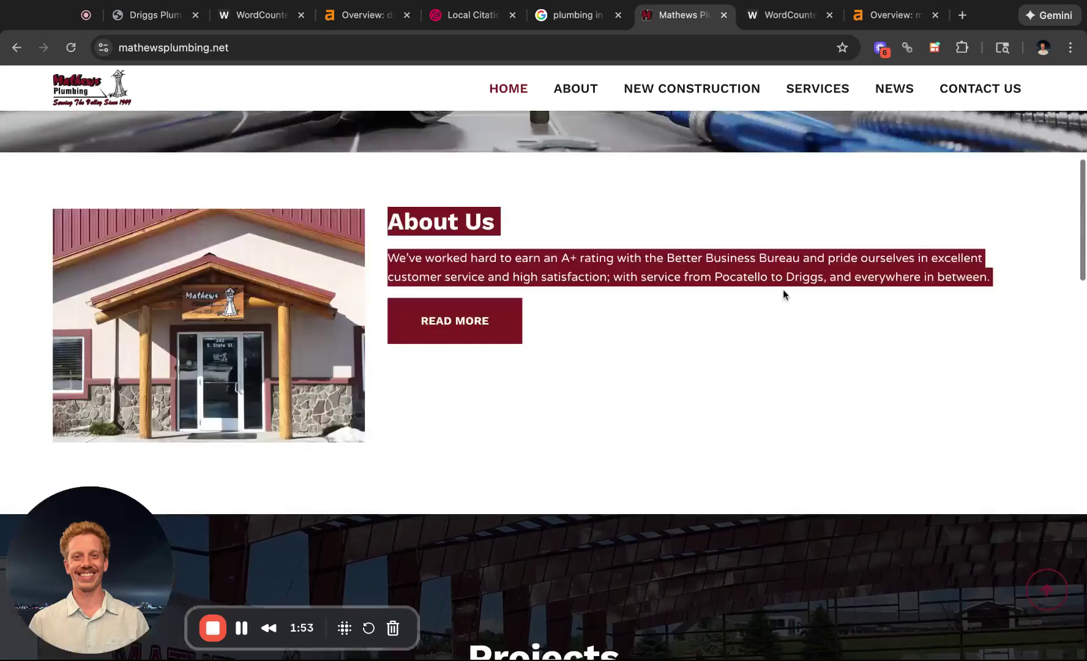
pyautogui.click(774, 14)
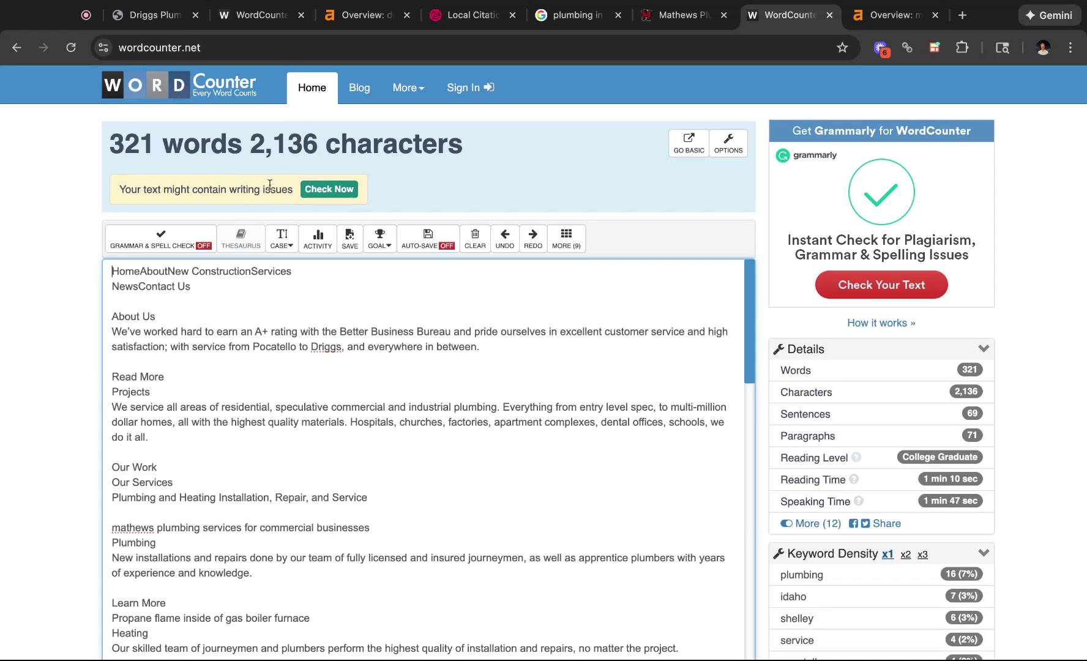
# Compare the Ahrefs overviews of driggsplumbingandheating.com and mathewsplumbing.net.
pyautogui.click(354, 19)
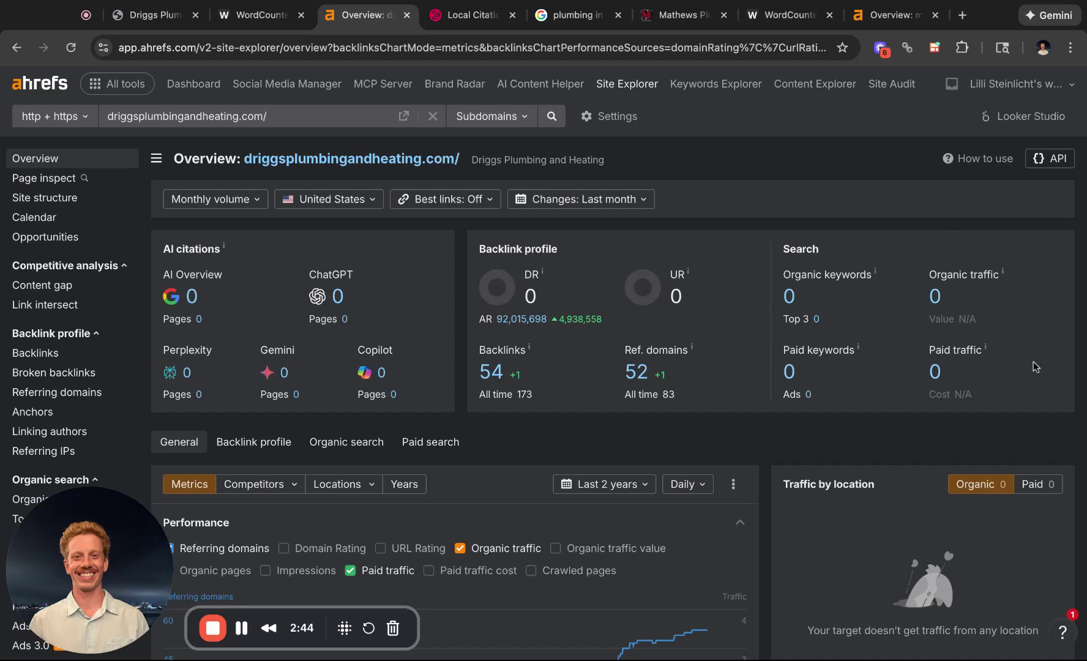
pyautogui.click(882, 18)
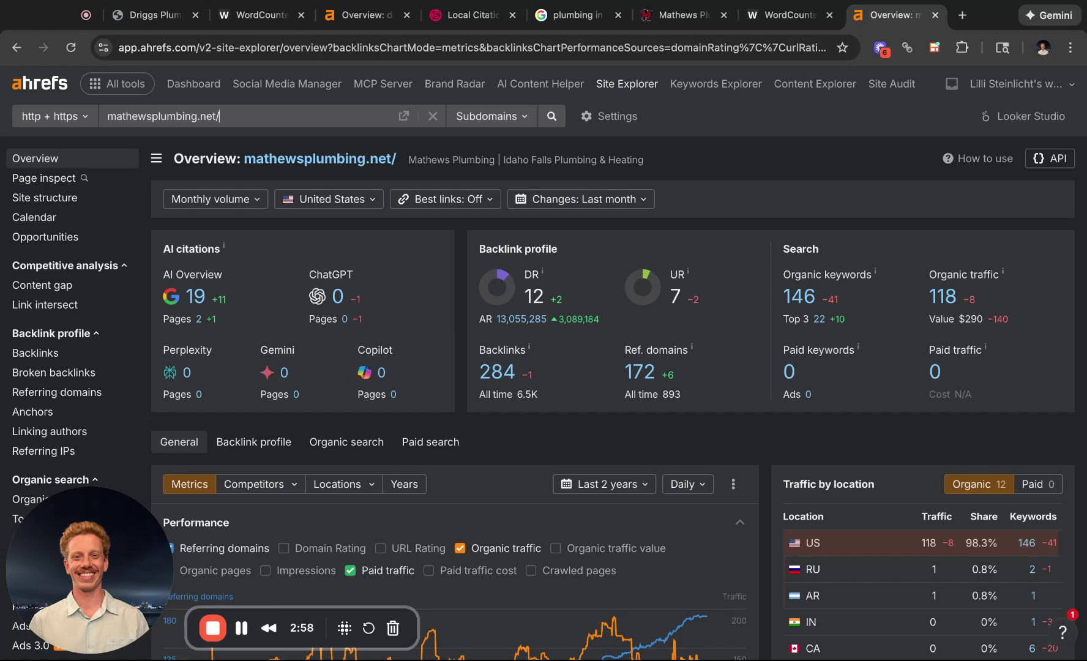
# Examine the organic keywords report for mathewsplumbing.net in Ahrefs, then return to the site's overview.
pyautogui.click(799, 298)
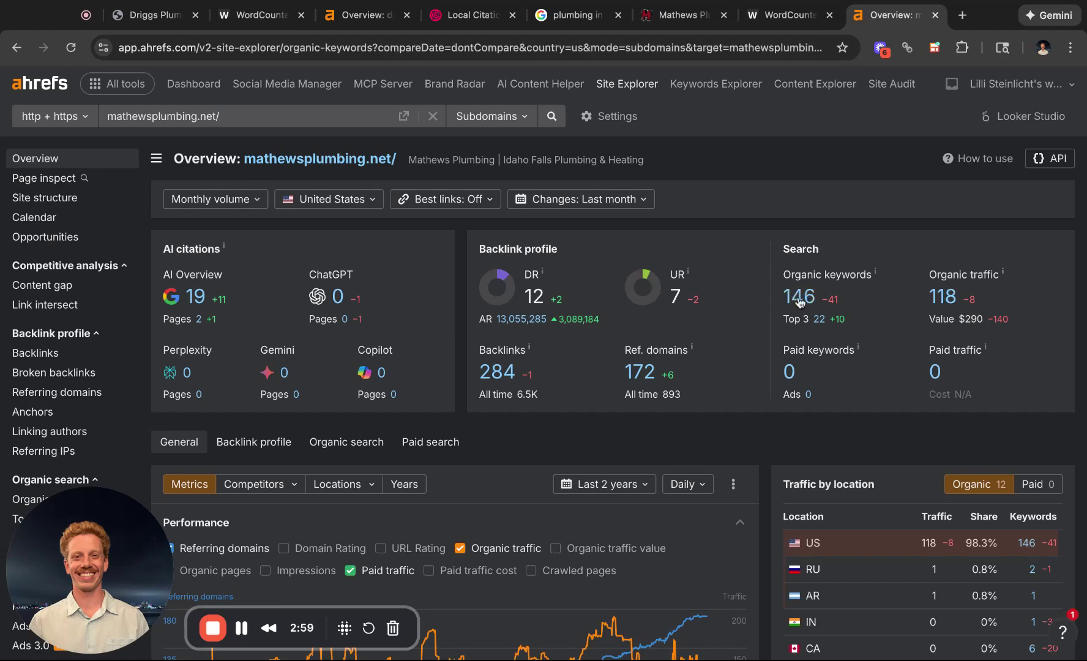
pyautogui.scroll(-3, 326, 277)
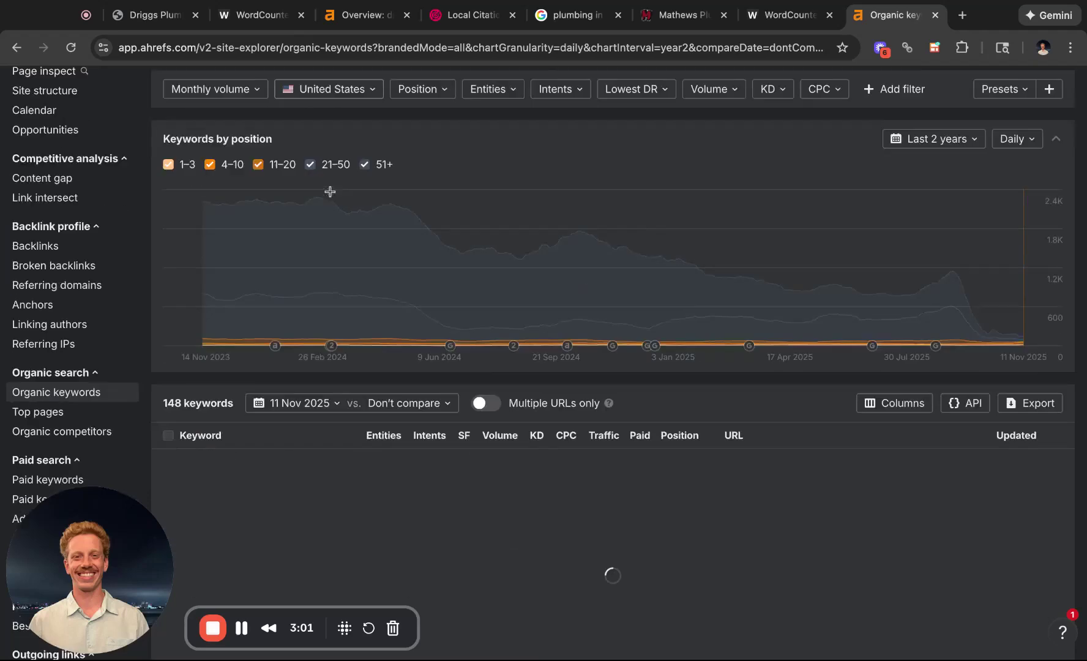
pyautogui.scroll(-2, 335, 356)
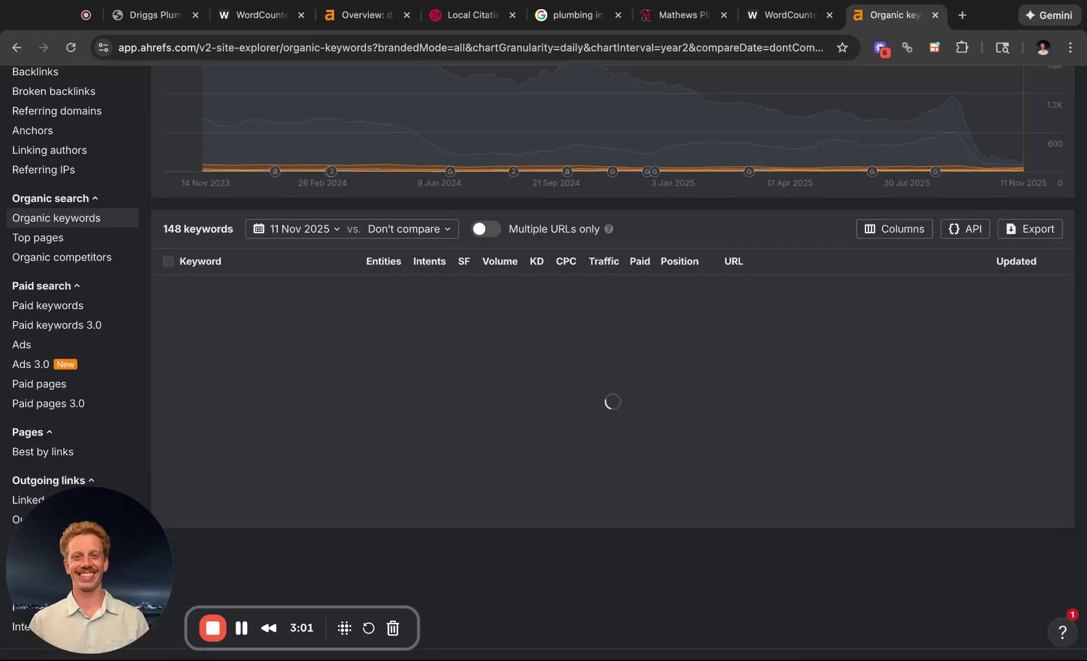
pyautogui.scroll(-1, 336, 358)
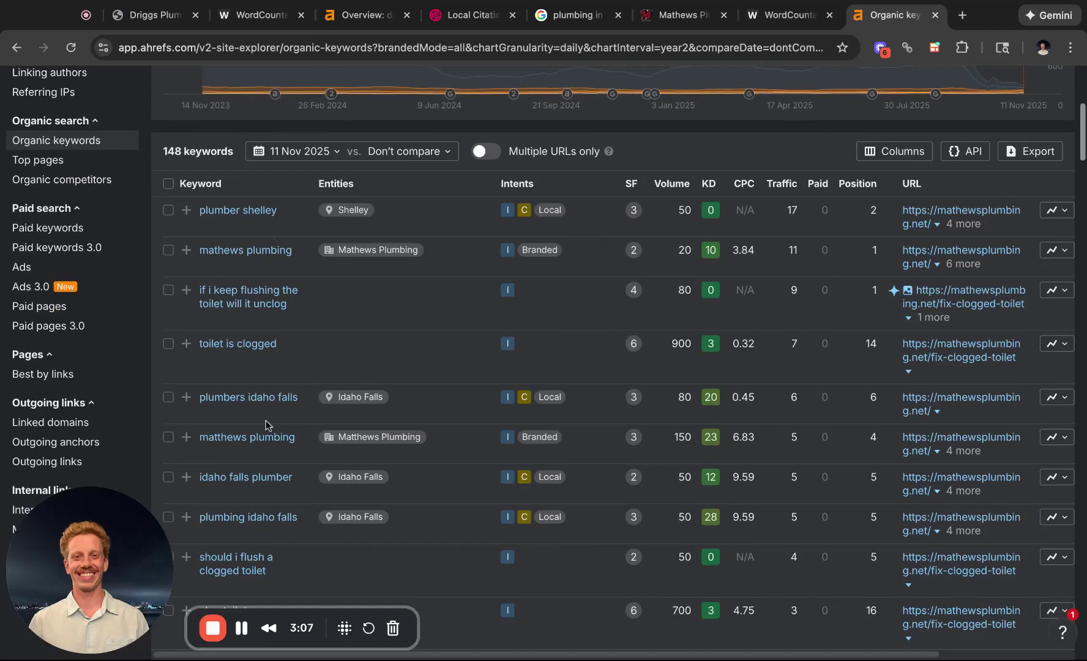
pyautogui.scroll(-1, 250, 512)
pyautogui.scroll(2, 249, 530)
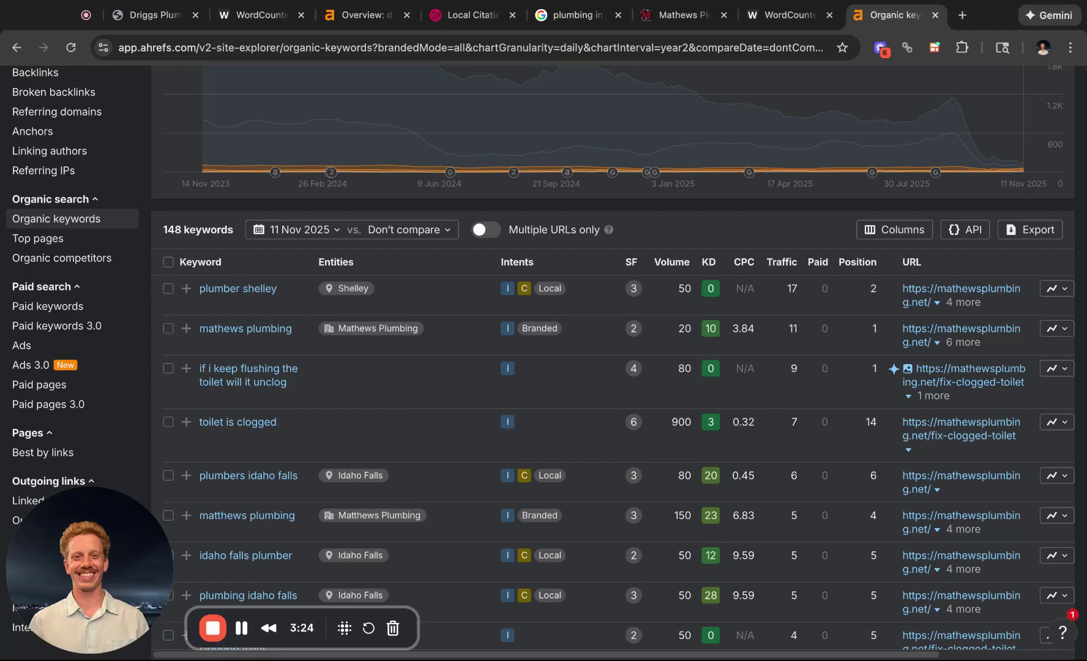
pyautogui.scroll(5, 74, 306)
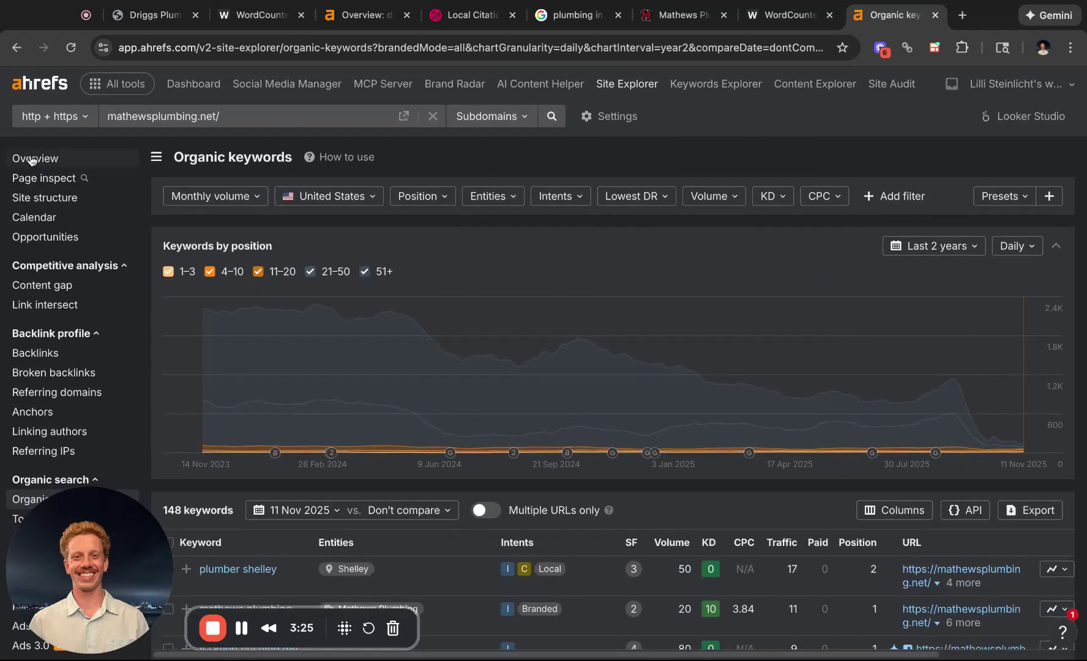
pyautogui.click(33, 159)
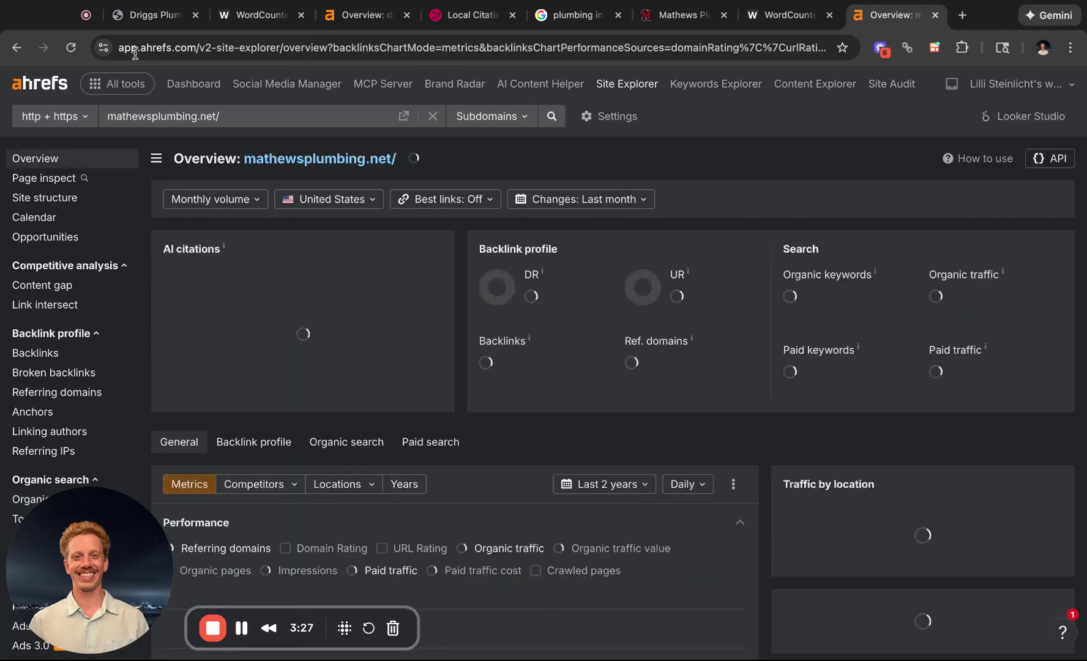
# Check the business name, address and phone number in the footer of the Driggs Plumbing and Heating site.
pyautogui.click(147, 18)
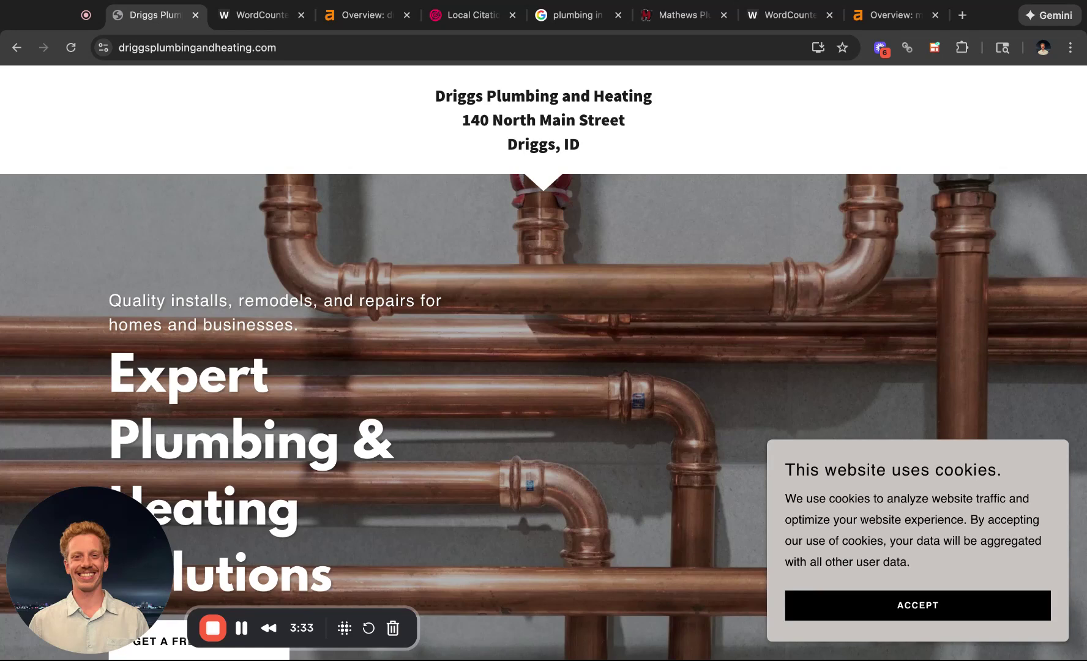
pyautogui.scroll(-15, 505, 468)
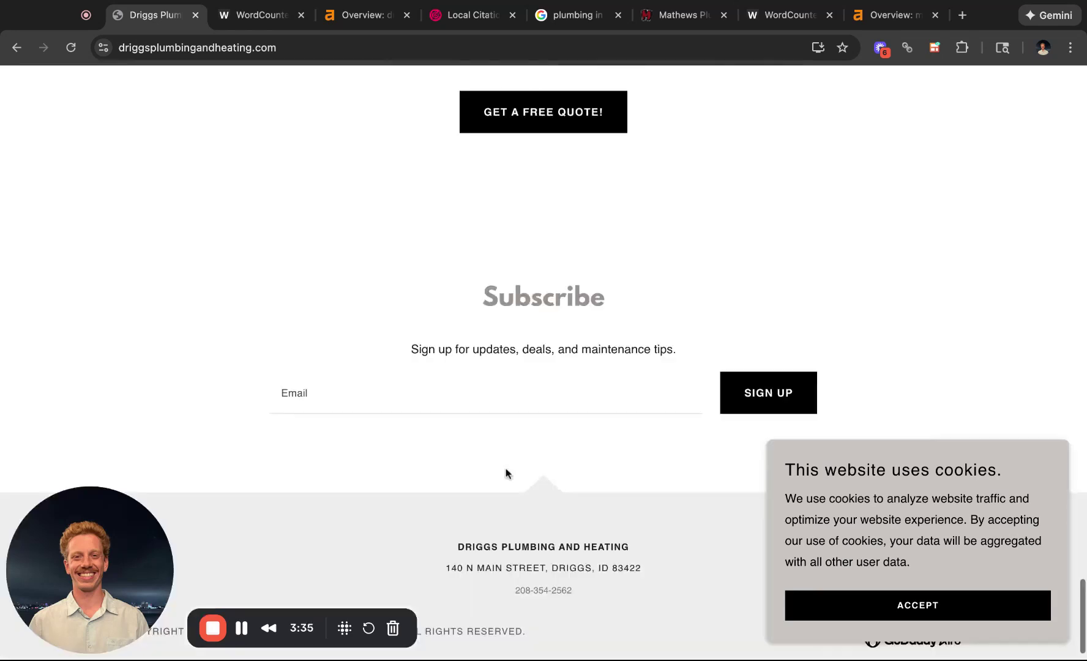
pyautogui.scroll(-1, 506, 474)
pyautogui.moveTo(466, 519); pyautogui.dragTo(447, 500)
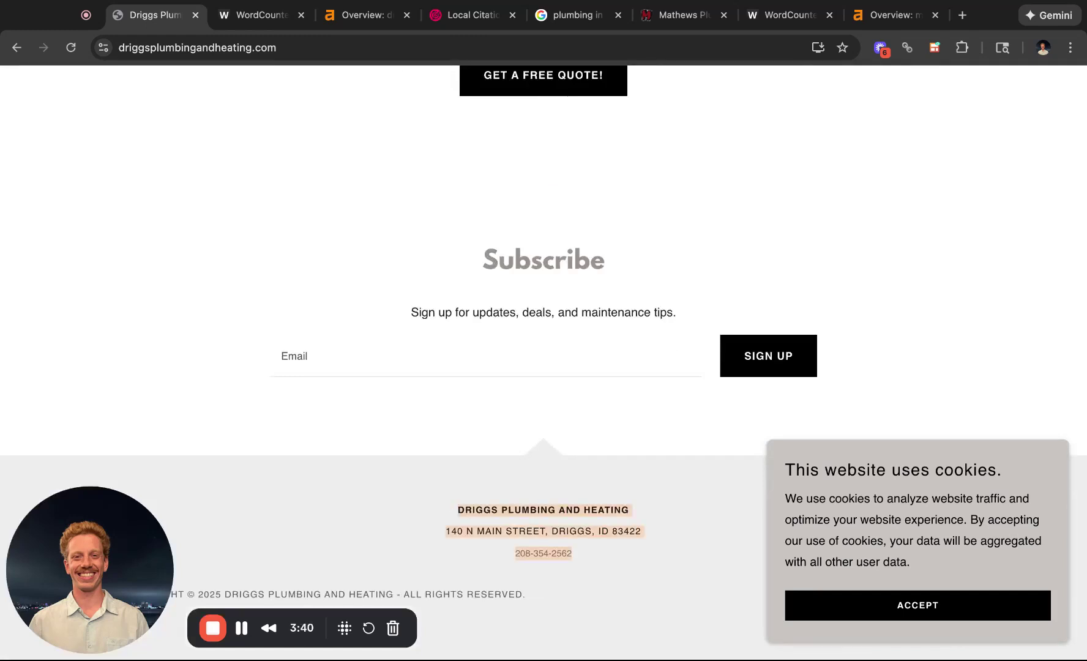
pyautogui.click(675, 527)
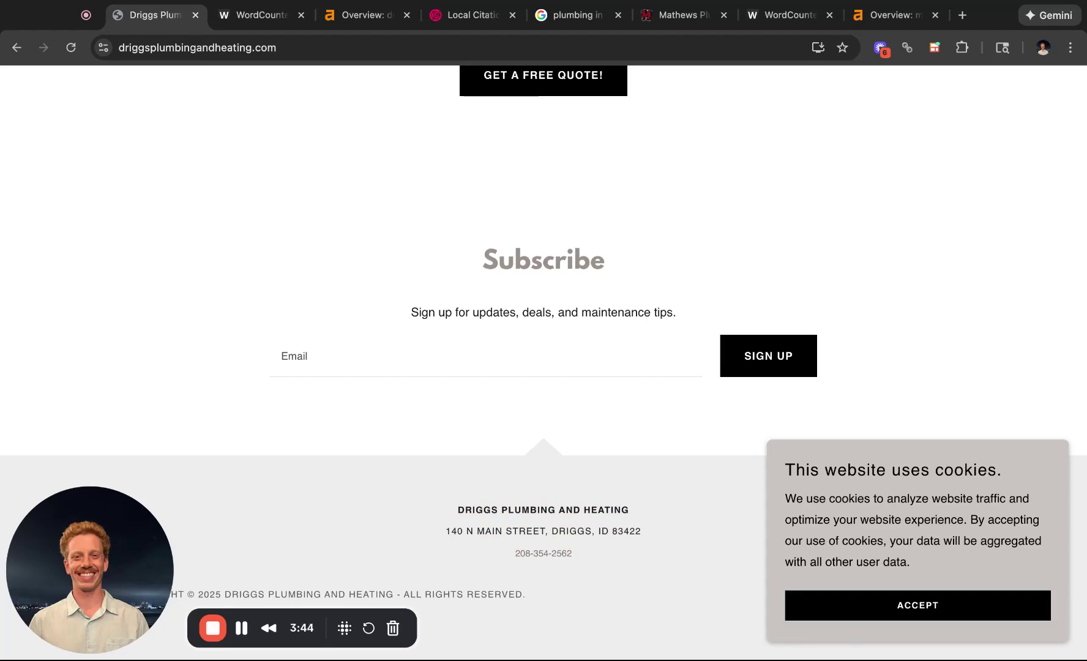
pyautogui.press('Home')
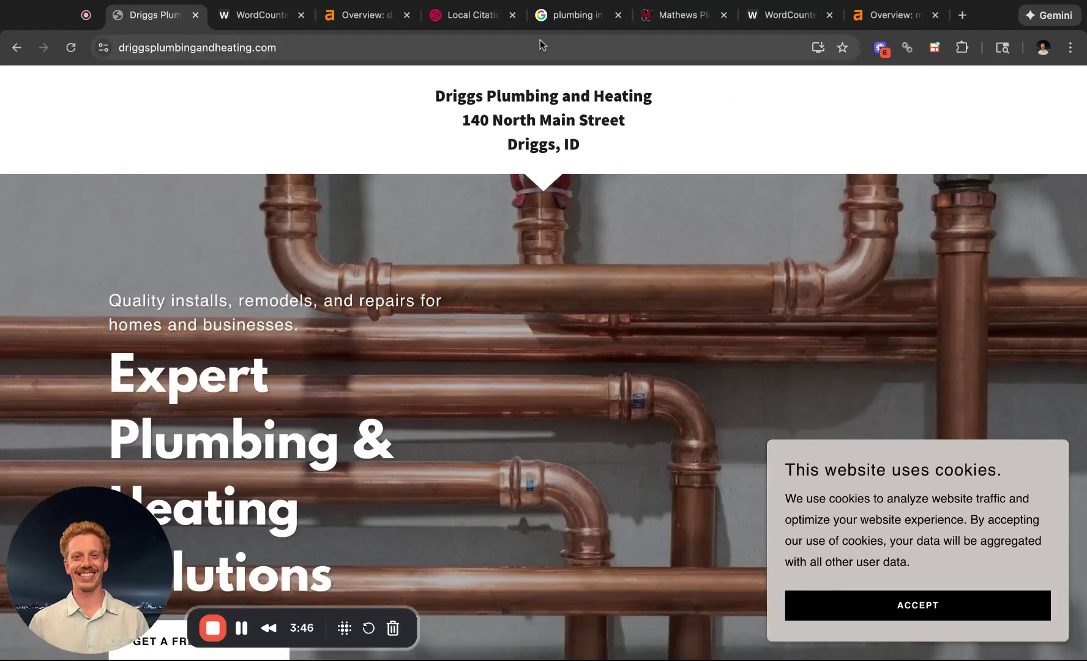
# View the Driggs Plumbing & Heating business profile in the Google results, check its contact details, and close it.
pyautogui.click(569, 19)
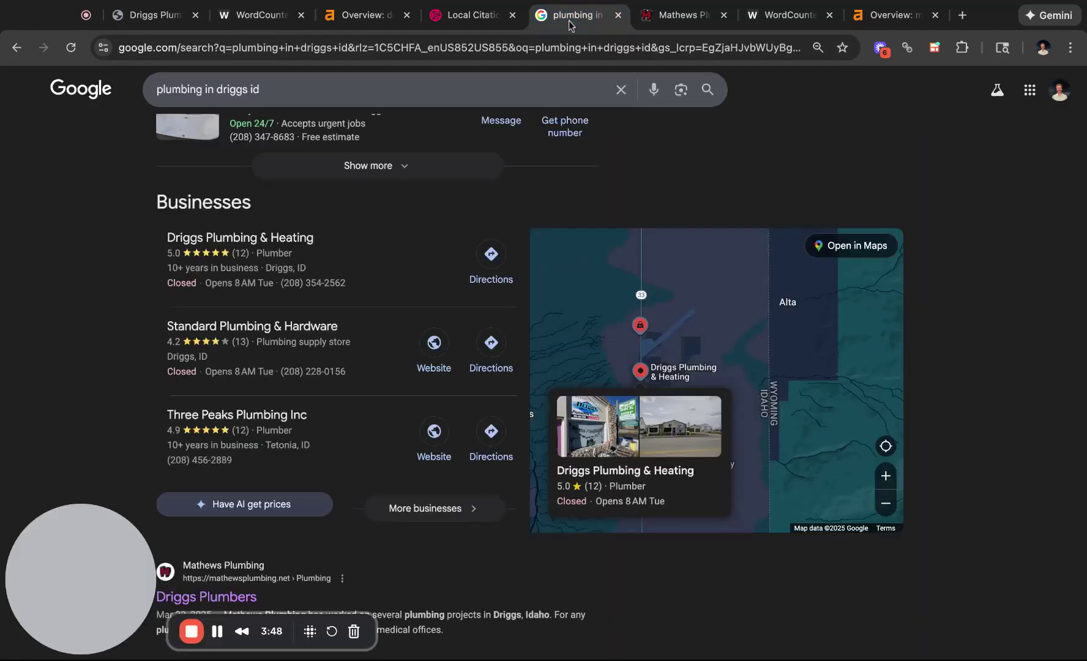
pyautogui.moveTo(203, 278)
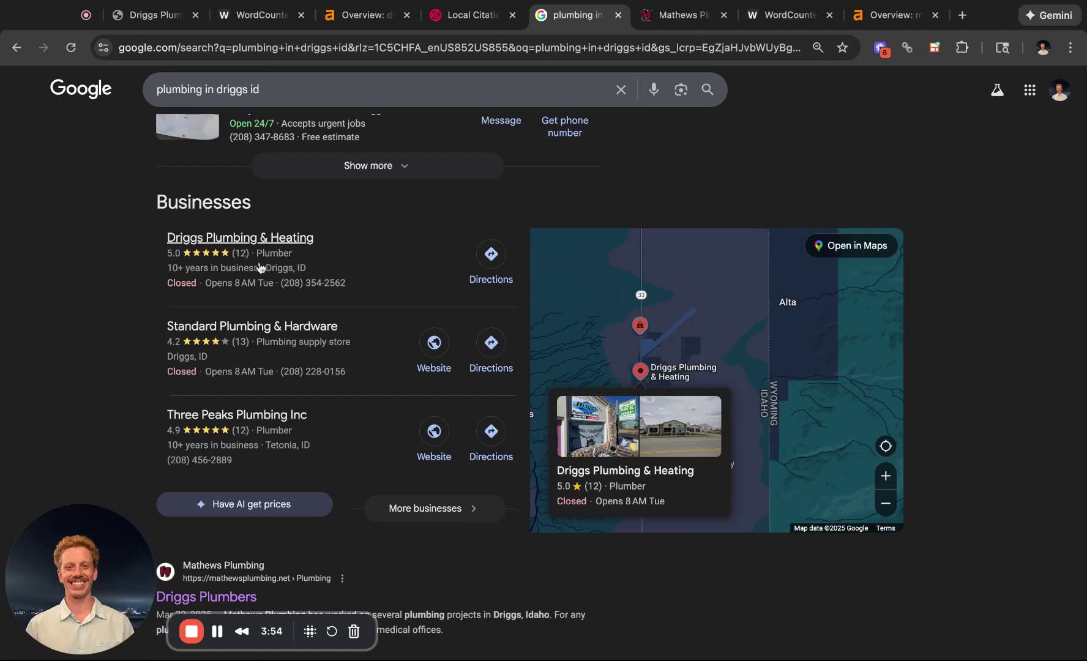
pyautogui.click(285, 268)
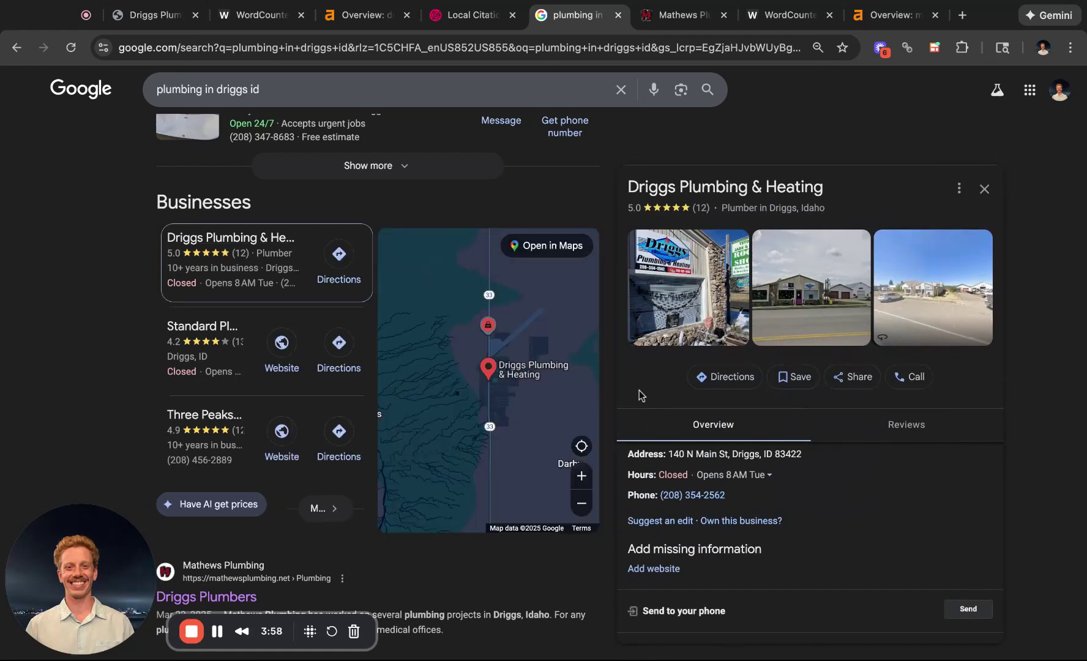
pyautogui.doubleClick(669, 386)
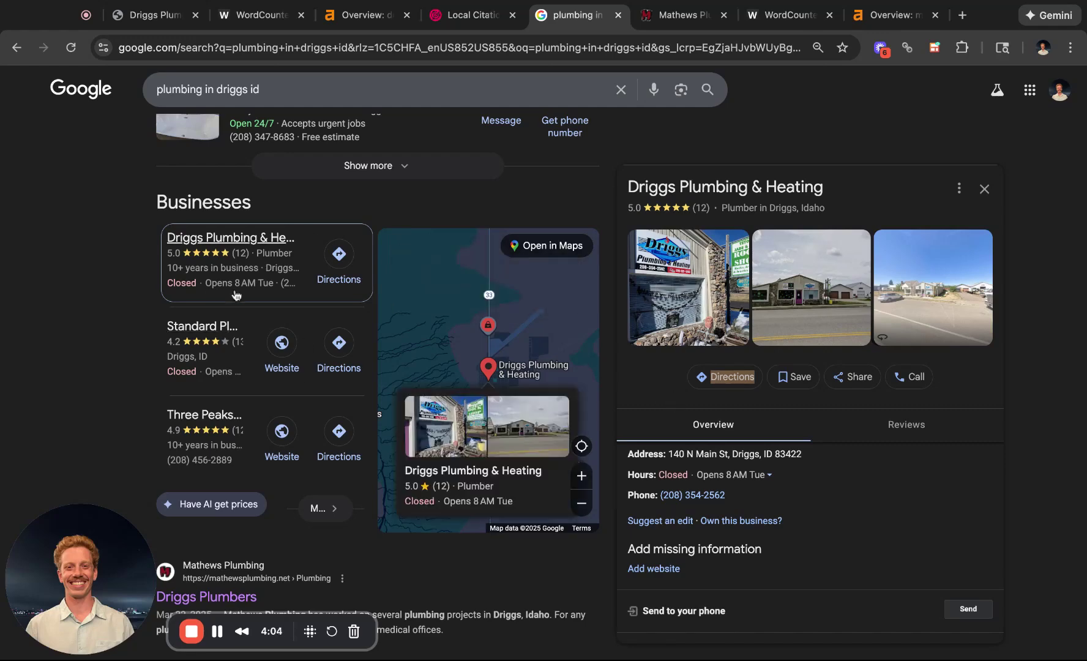
pyautogui.click(984, 189)
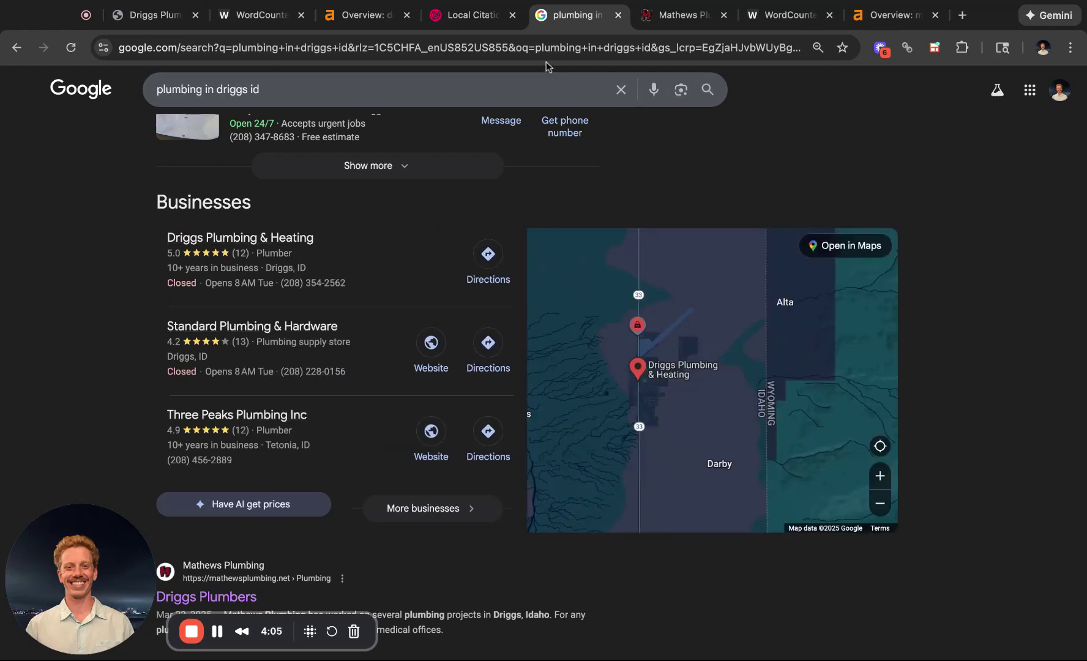
# Review the Driggs Plumbing & Heating citation sources in Whitespark and return to the Google business listings.
pyautogui.click(458, 17)
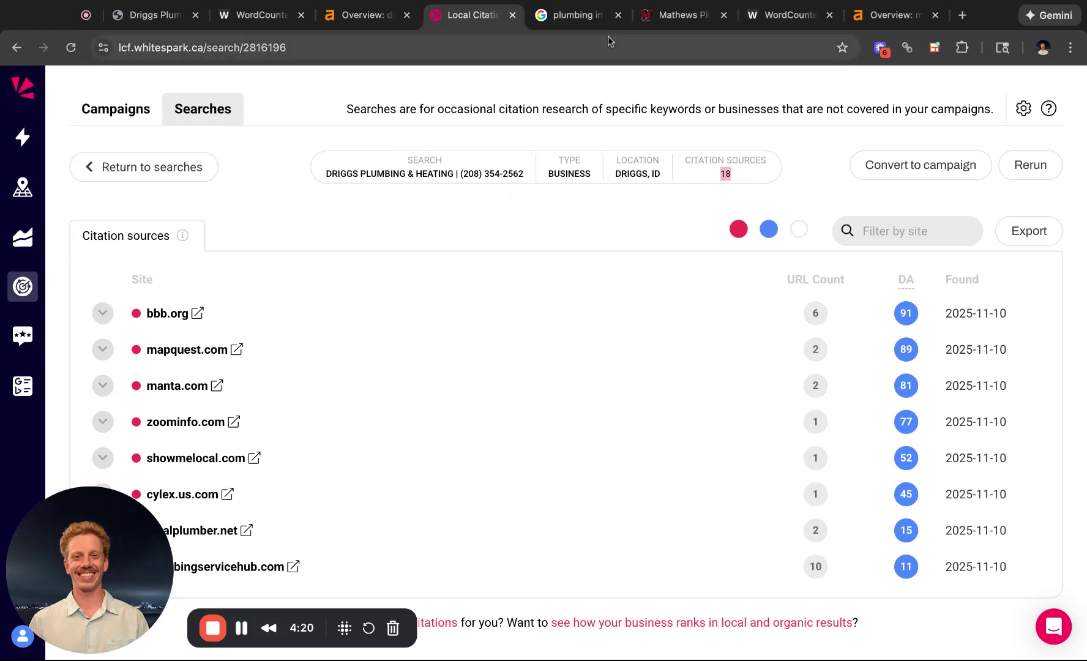
pyautogui.click(572, 18)
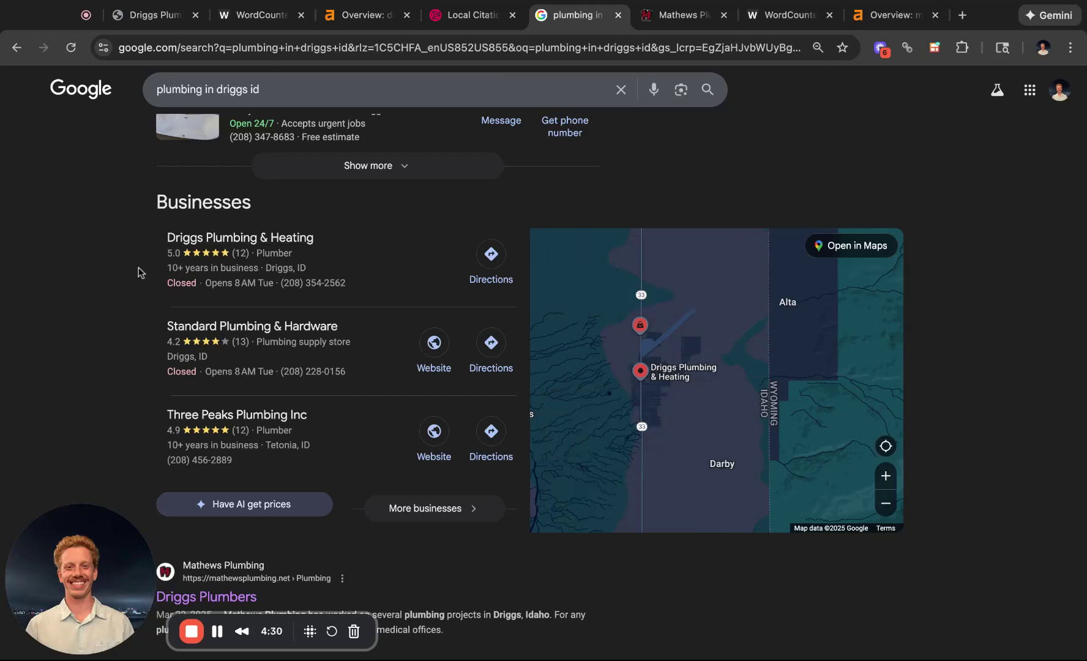
pyautogui.scroll(2, 140, 272)
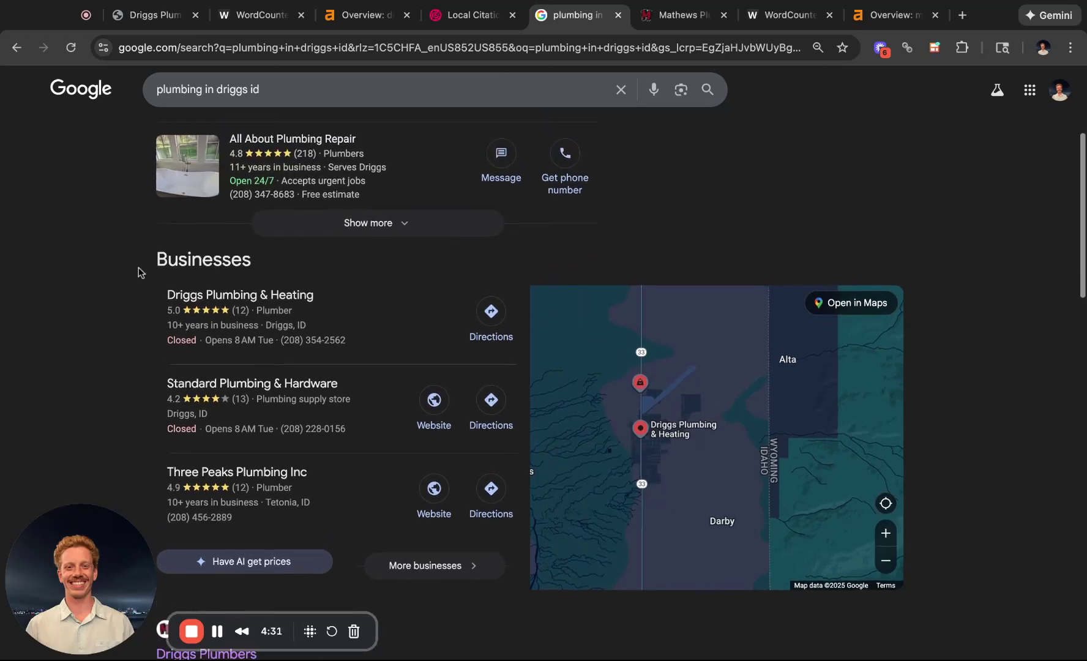
# Revisit the Driggs homepage and compare the backlink profiles of driggsplumbingandheating.com and mathewsplumbing.net in Ahrefs.
pyautogui.click(147, 21)
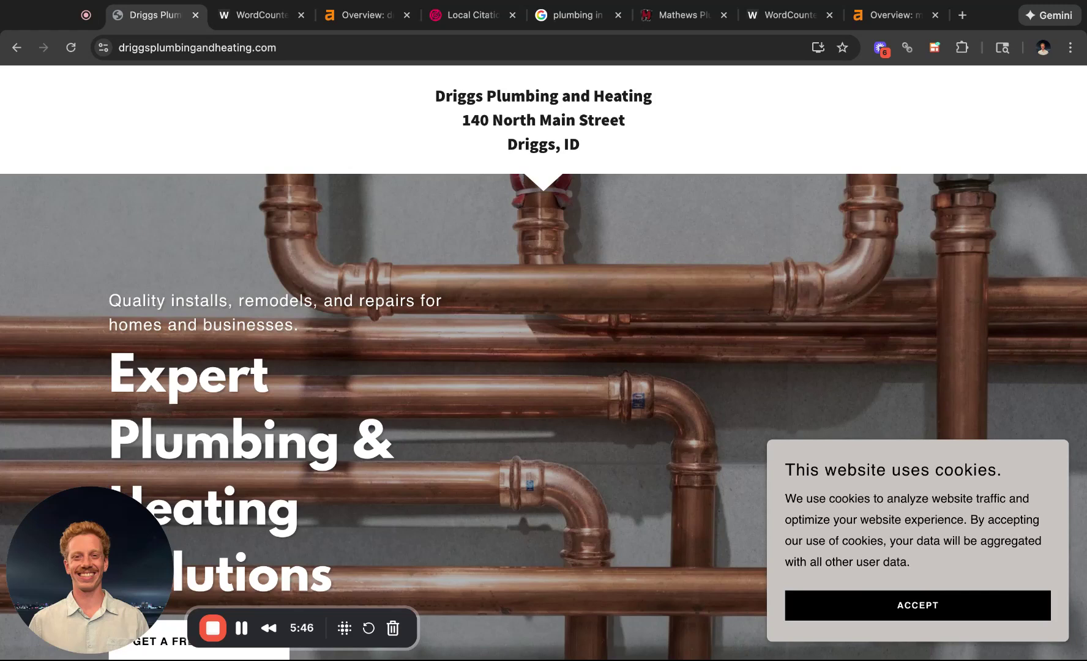
pyautogui.click(347, 20)
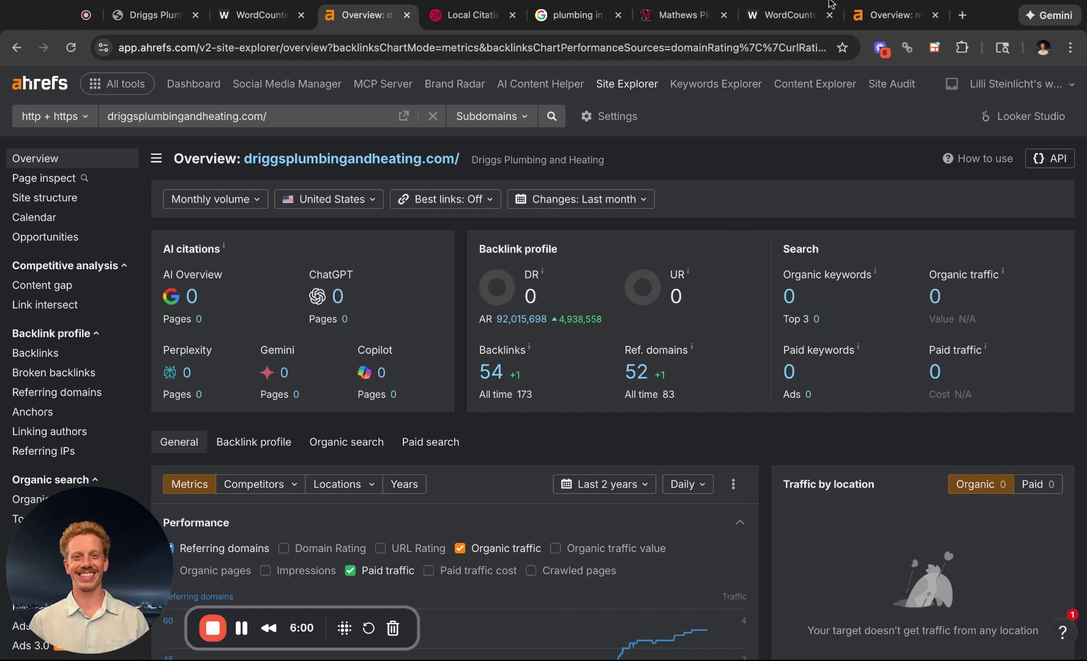
pyautogui.click(890, 13)
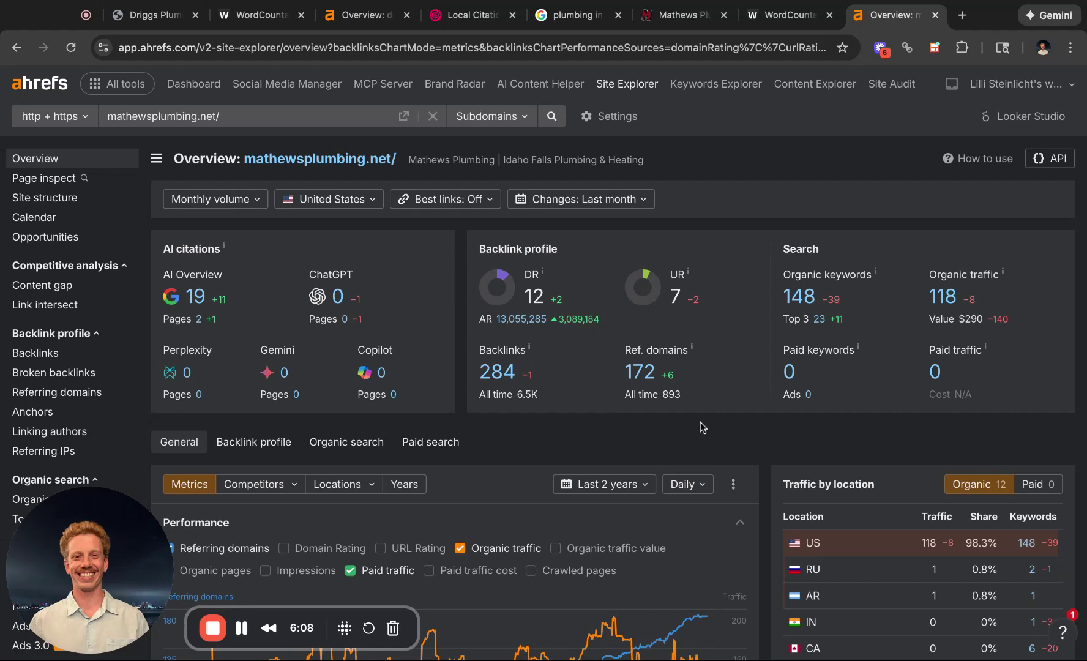
# Examine the list of referring domains linking to mathewsplumbing.net in Ahrefs and highlight the total number of domains.
pyautogui.click(638, 372)
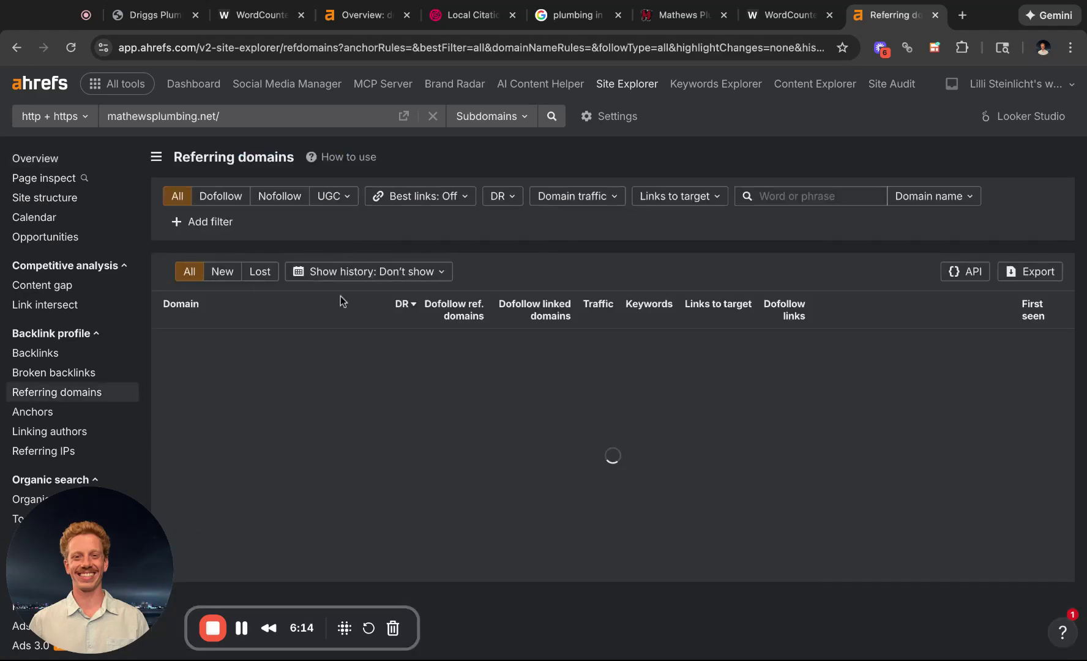
pyautogui.scroll(-1, 407, 292)
pyautogui.scroll(-2, 271, 286)
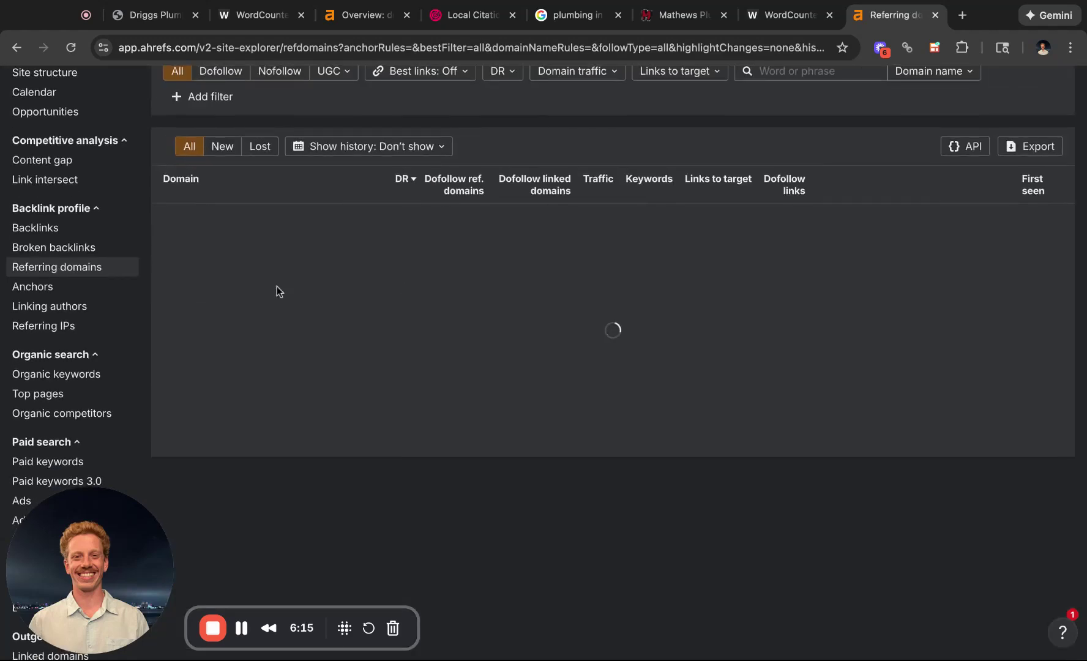
pyautogui.scroll(-1, 277, 286)
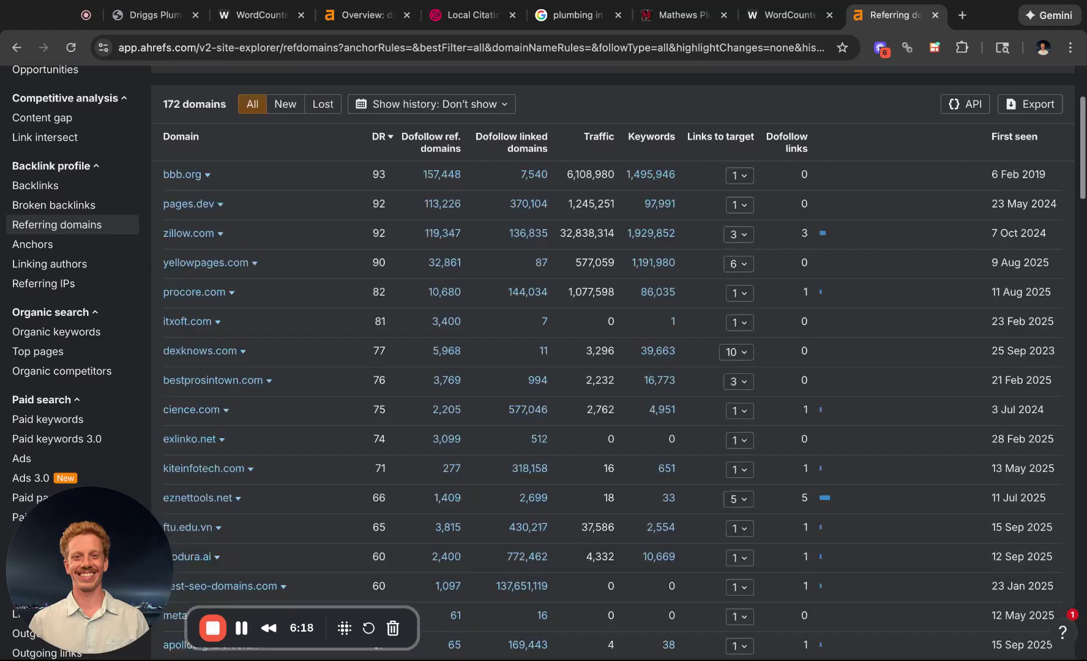
pyautogui.scroll(2, 200, 483)
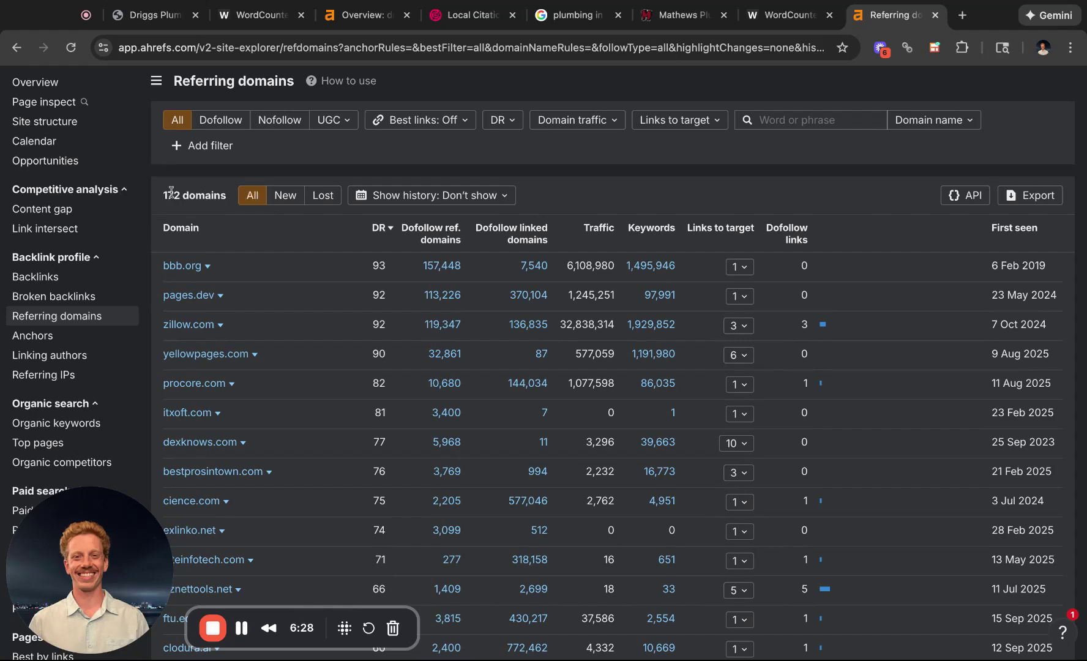
pyautogui.moveTo(163, 194); pyautogui.dragTo(181, 195)
pyautogui.scroll(2, 196, 222)
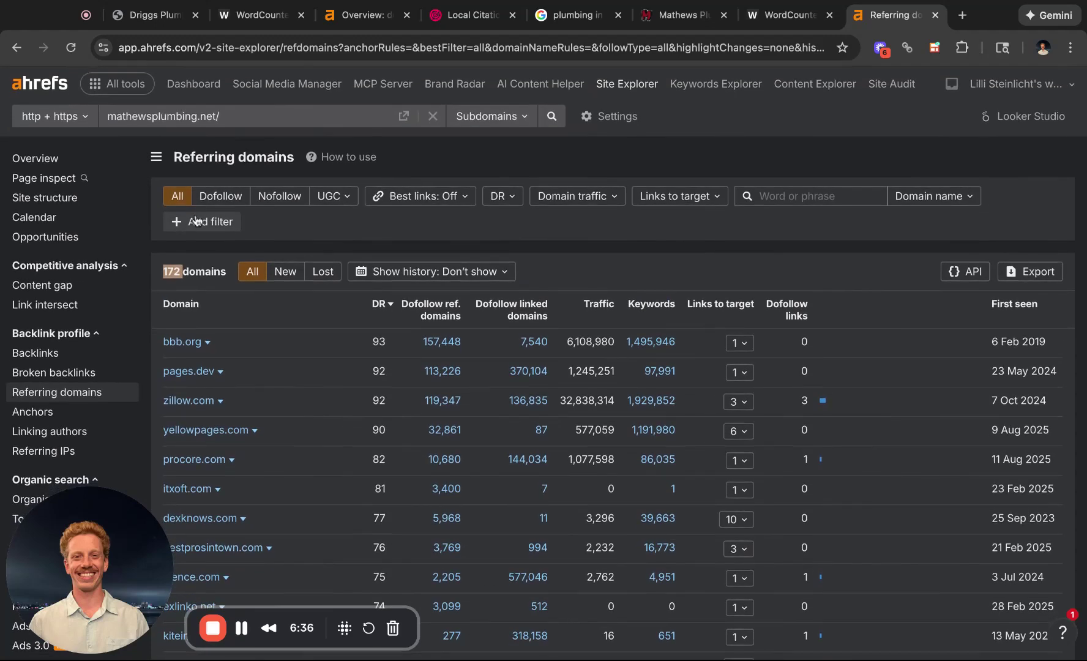
# Recap the Driggs audit across its homepage, Google business listing, Whitespark citation count and Ahrefs overview, ending back on the homepage.
pyautogui.click(141, 10)
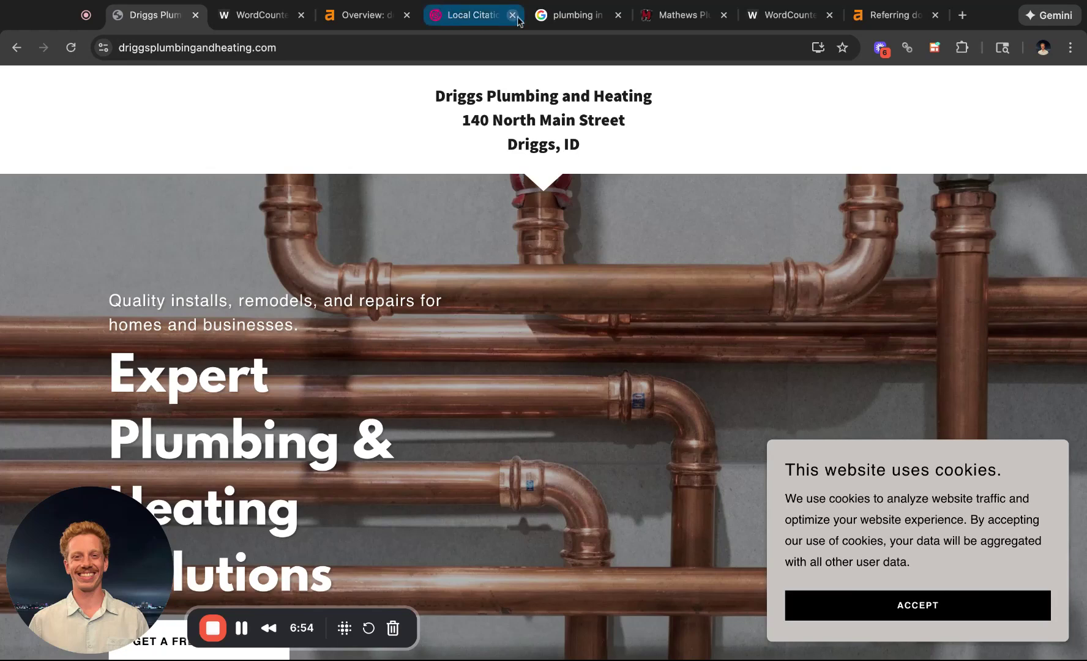
pyautogui.click(539, 16)
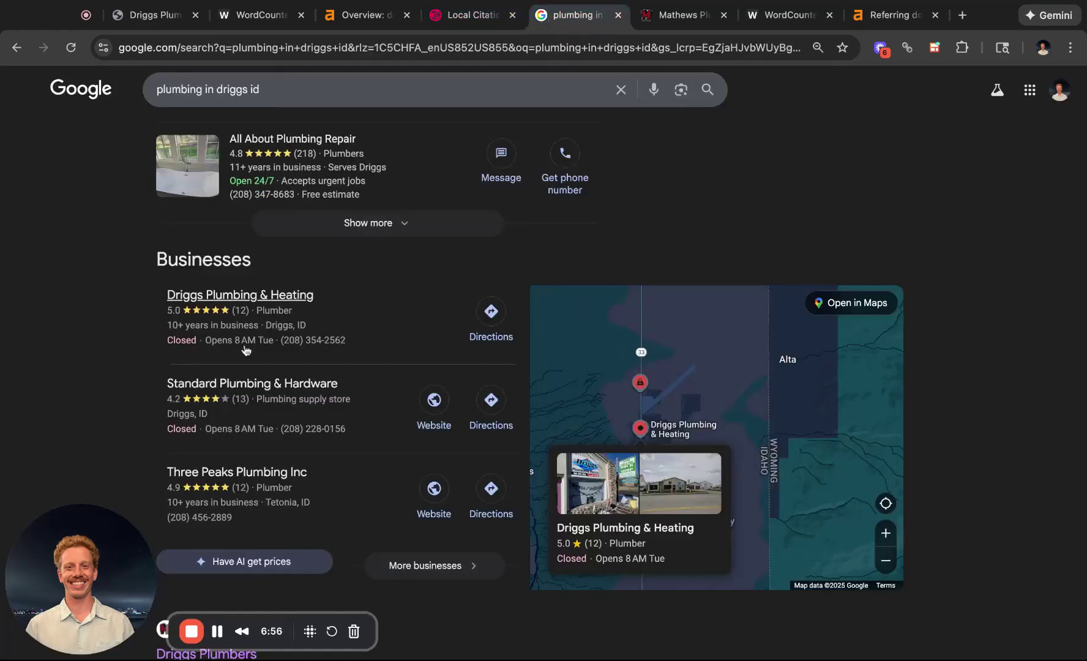
pyautogui.click(468, 18)
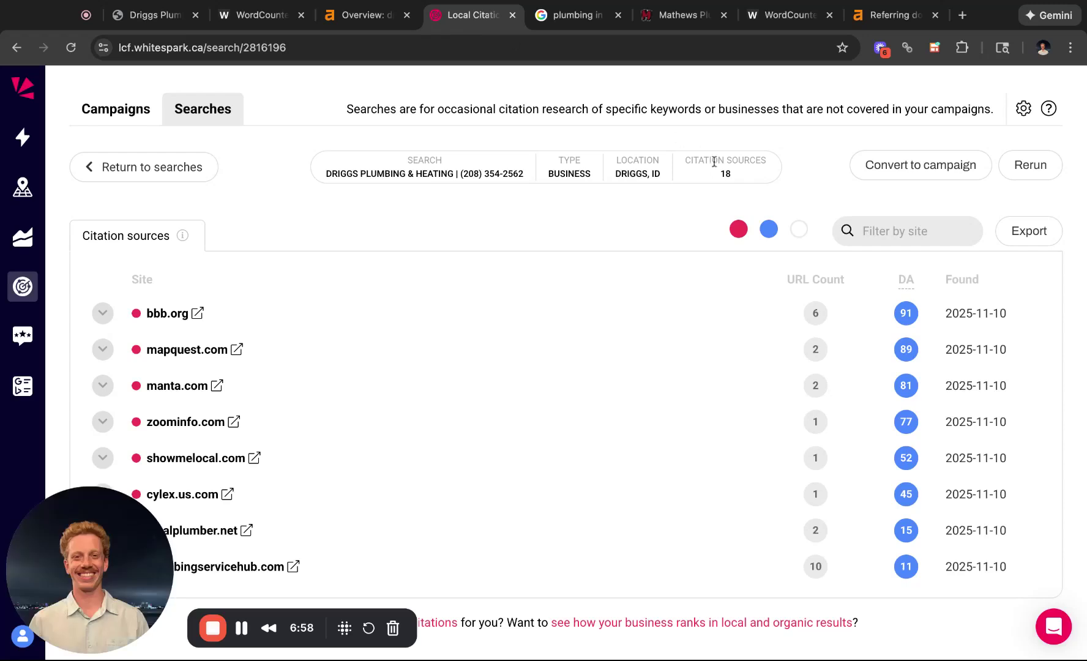
pyautogui.doubleClick(739, 176)
pyautogui.click(350, 22)
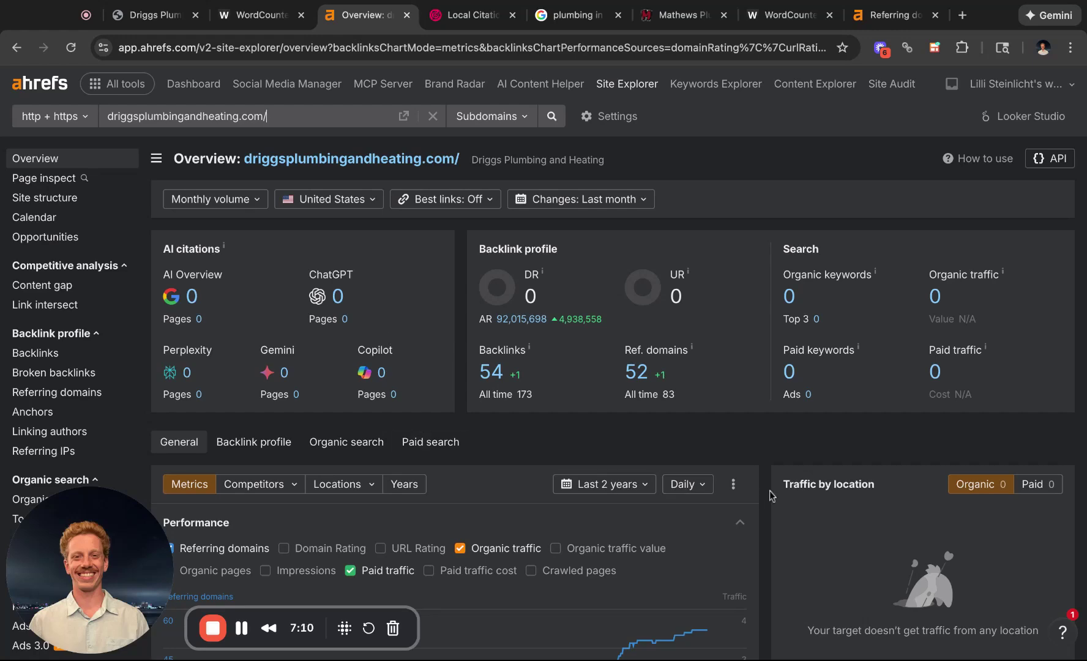
pyautogui.click(137, 24)
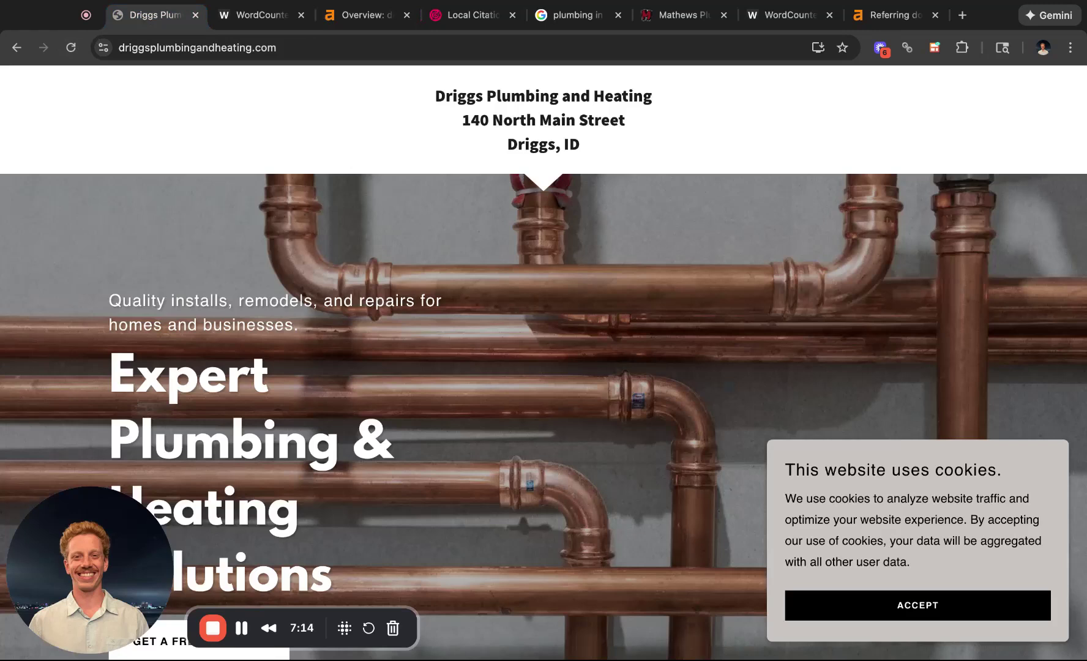